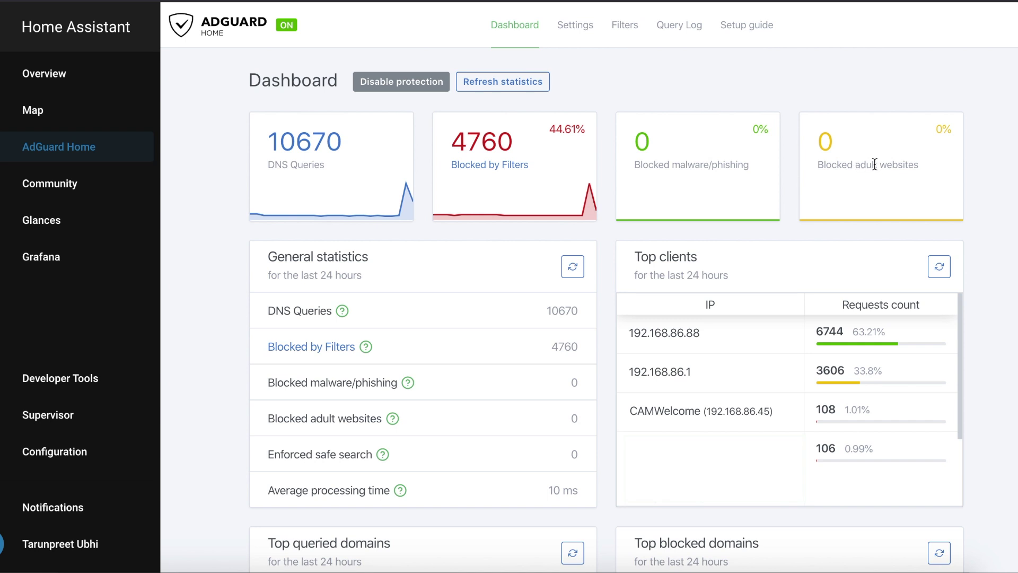
# Step: Scroll down the Dashboard to the top clients table, then back to the top
pyautogui.scroll(-4, 199, 289)
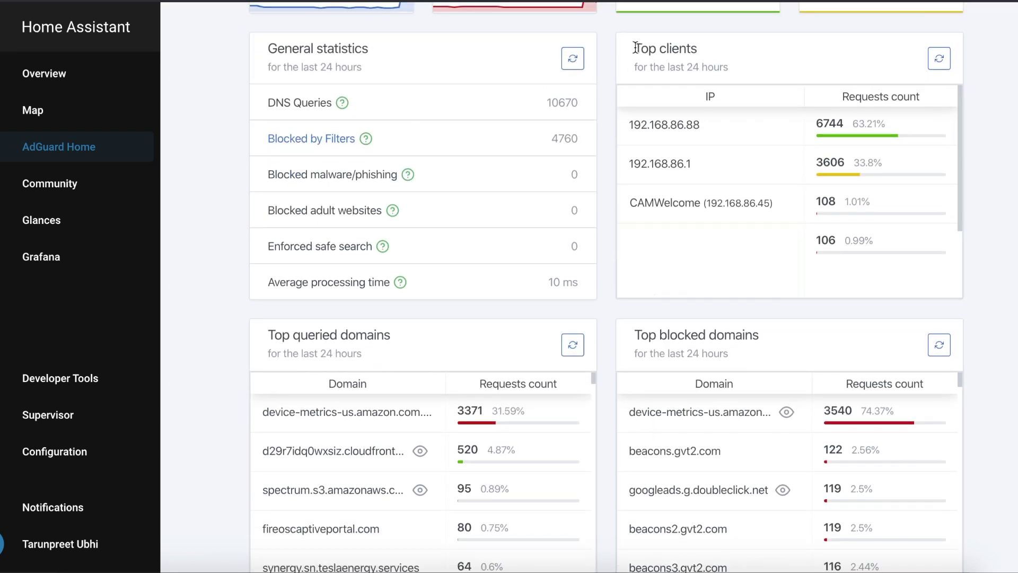
pyautogui.moveTo(690, 130)
pyautogui.scroll(-2, 335, 347)
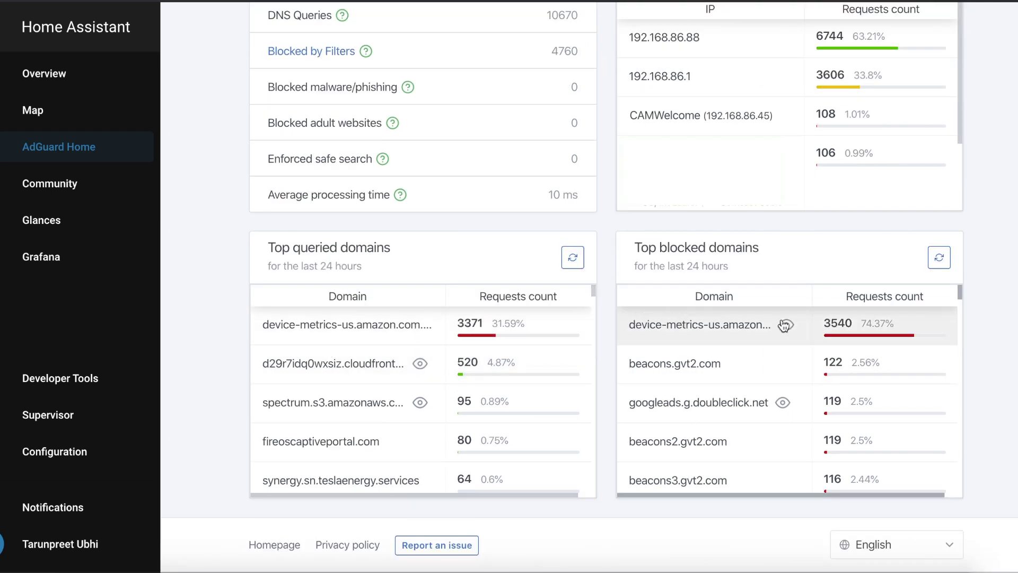
pyautogui.scroll(3, 679, 316)
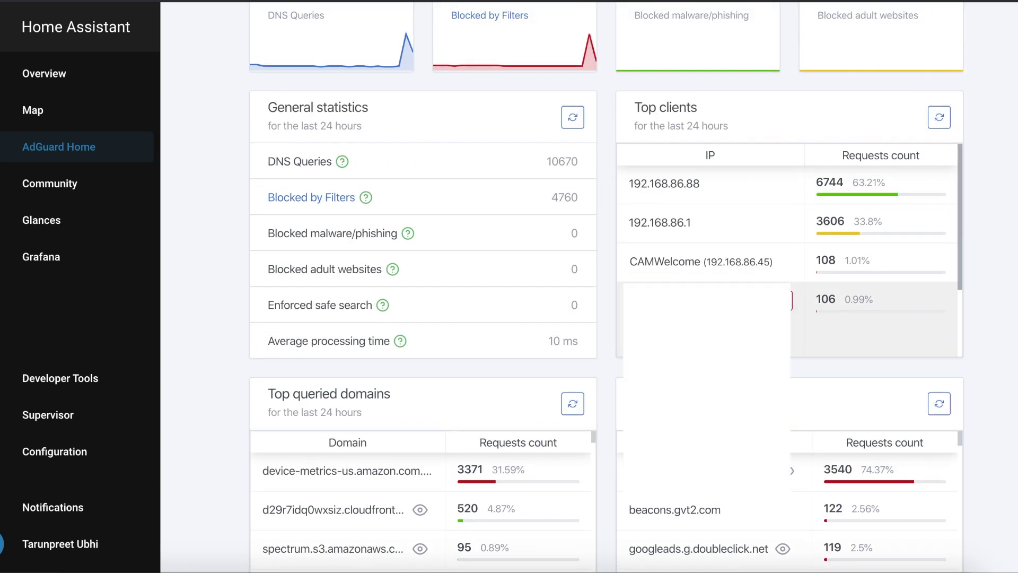
pyautogui.scroll(3, 645, 328)
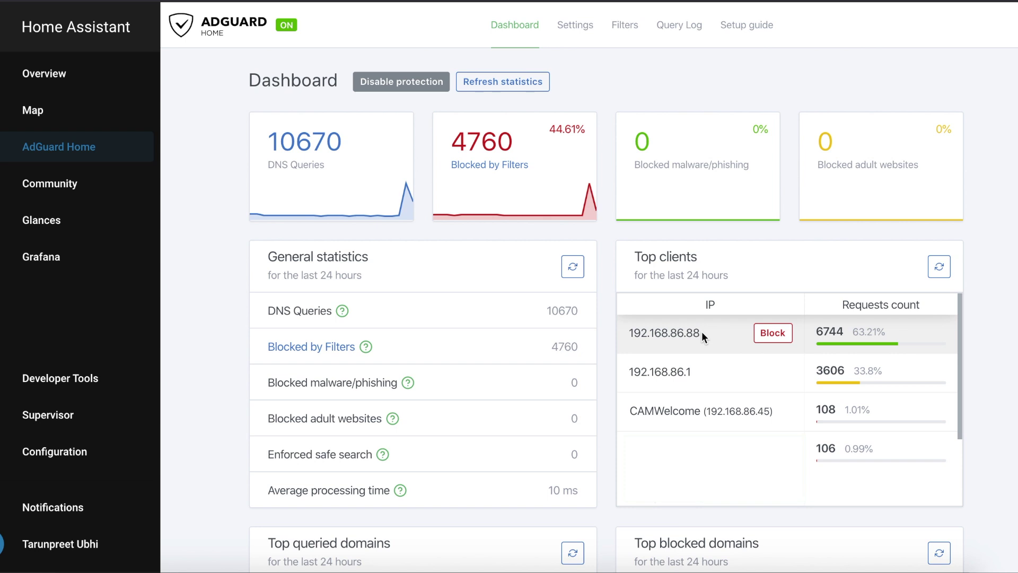
# Step: Visit the General settings page, then the DNS blocklists page
pyautogui.moveTo(581, 43)
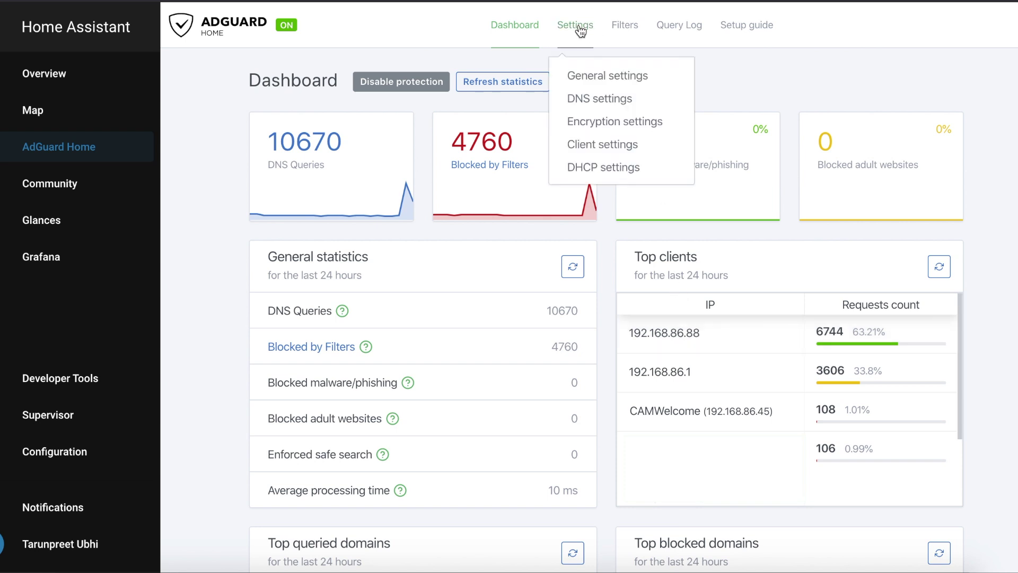
pyautogui.click(608, 77)
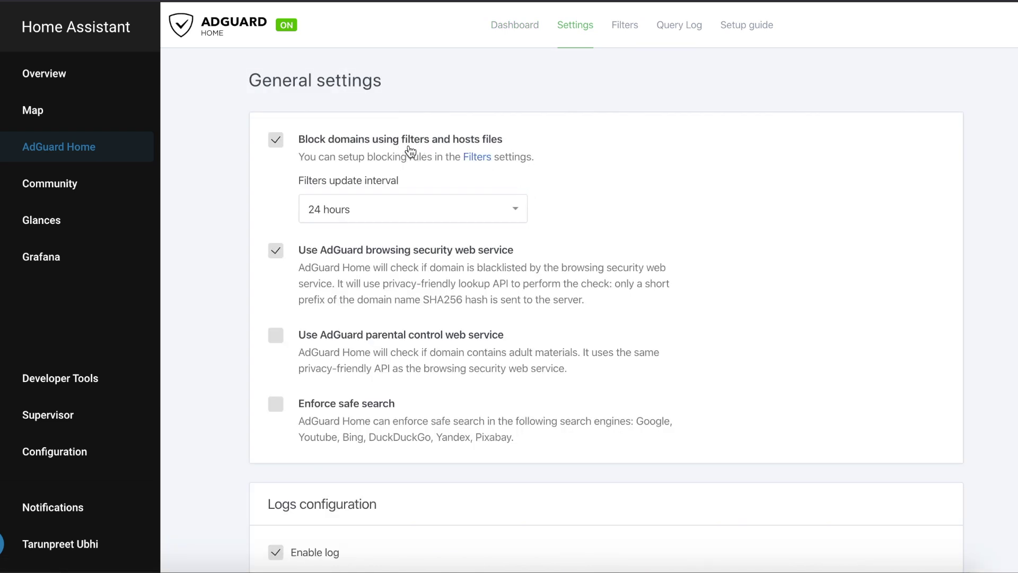
pyautogui.moveTo(629, 36)
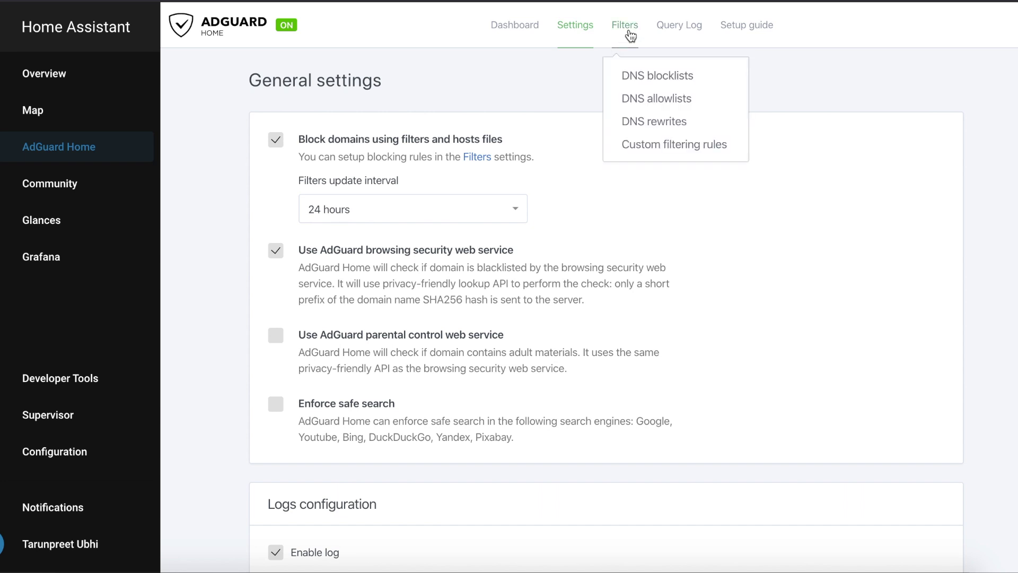
pyautogui.click(650, 76)
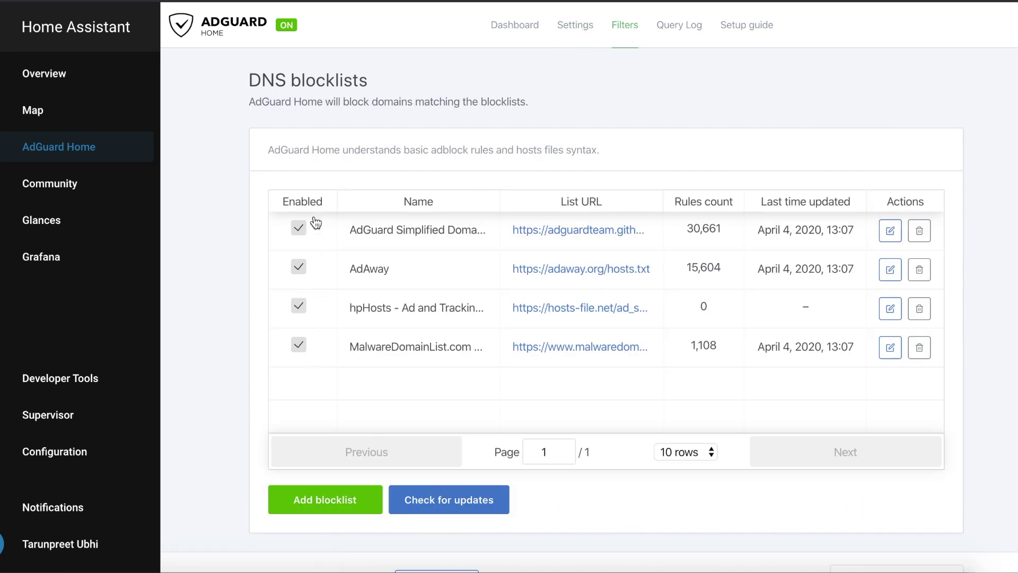
# Step: Check the empty DNS allowlists and DNS rewrites pages, ending on Custom filtering rules
pyautogui.moveTo(626, 32)
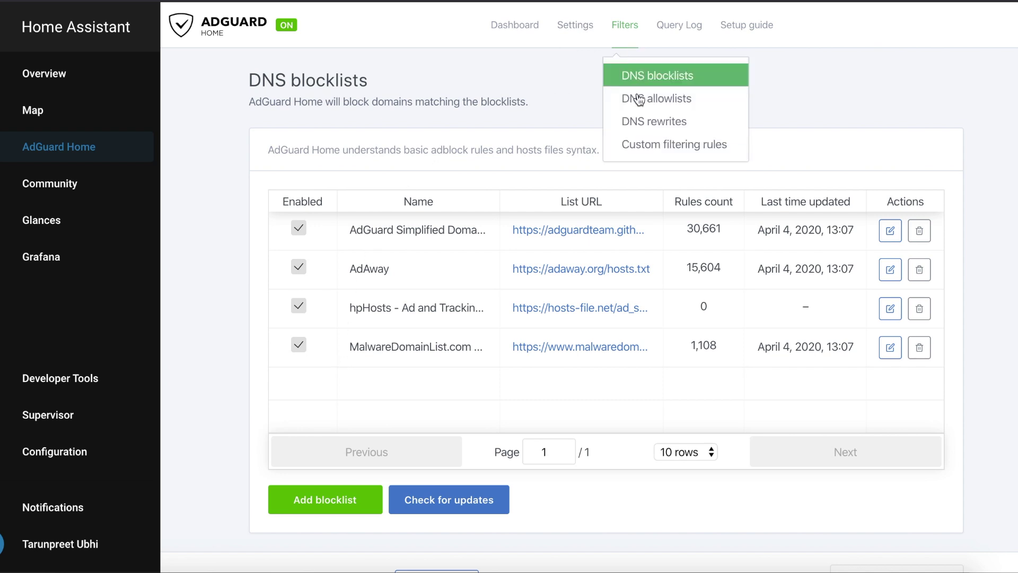
pyautogui.click(641, 99)
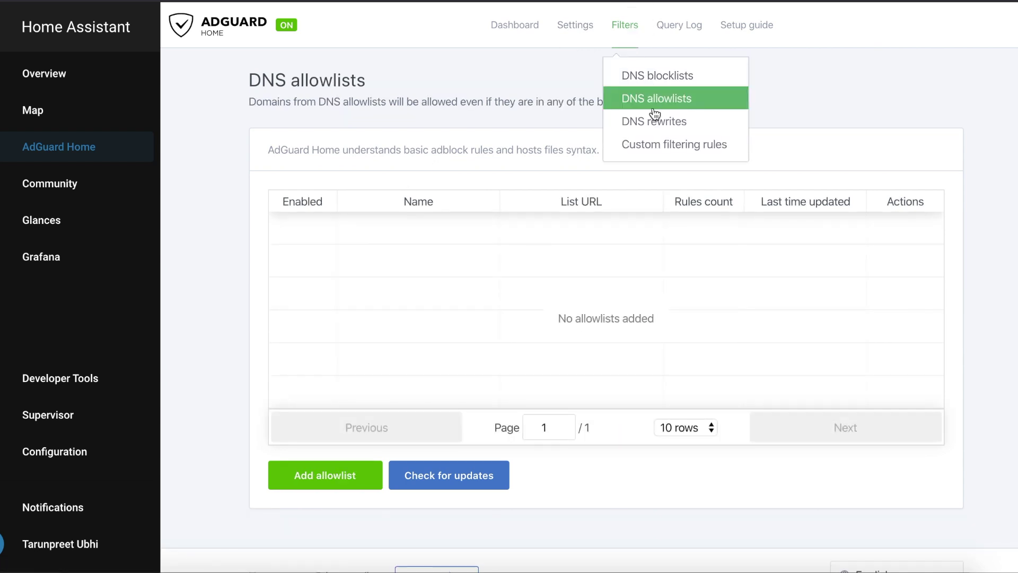
pyautogui.click(653, 120)
pyautogui.moveTo(643, 116)
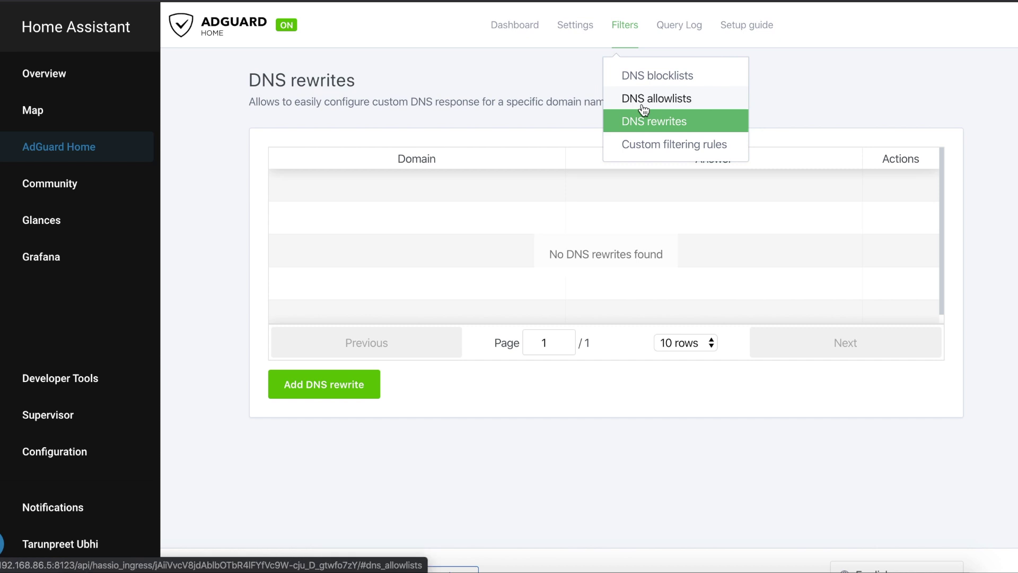
pyautogui.click(670, 147)
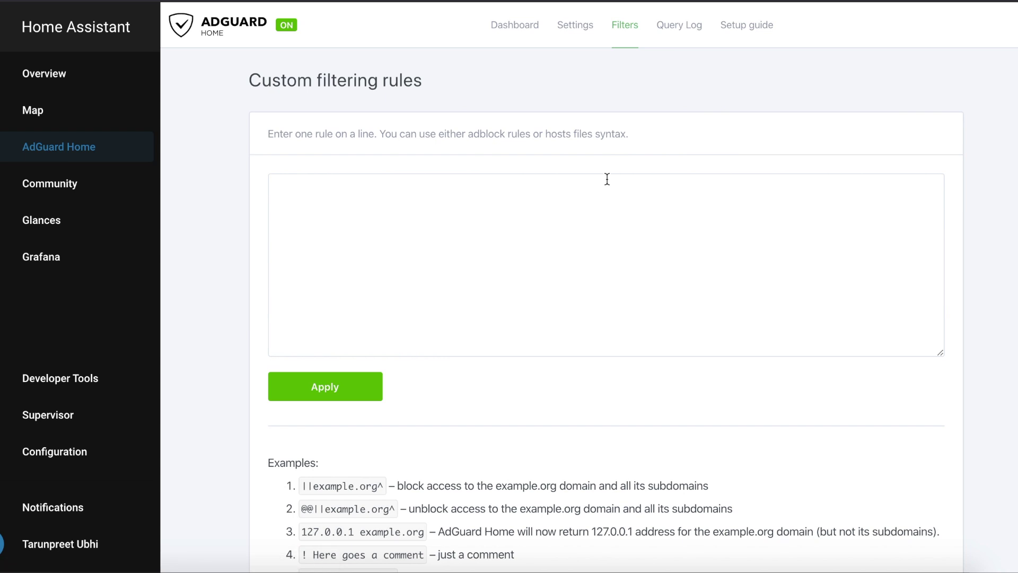
# Step: Scroll through the example rules on the Custom filtering rules page
pyautogui.scroll(-1, 513, 185)
pyautogui.scroll(-3, 512, 185)
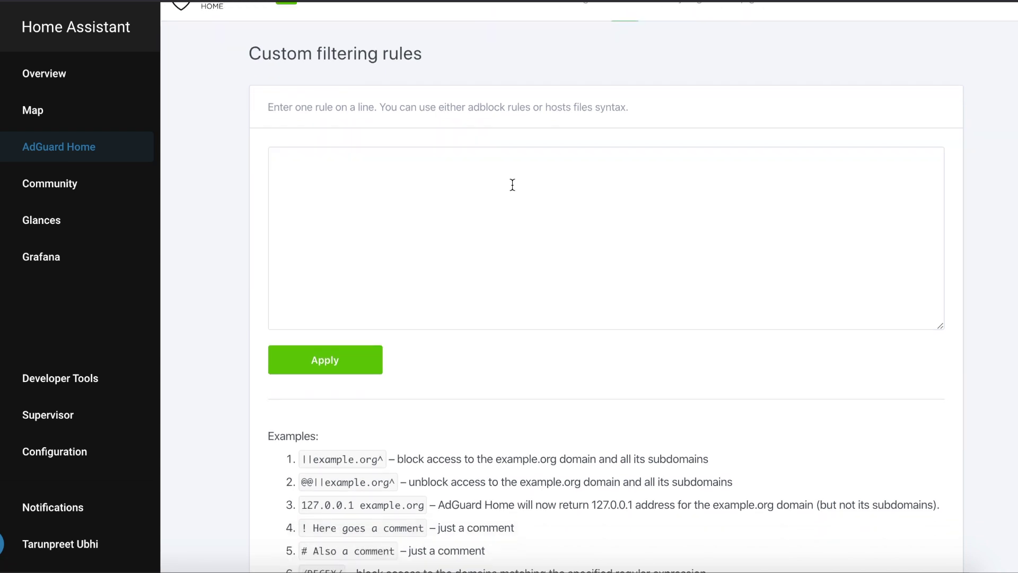
pyautogui.scroll(-1, 512, 184)
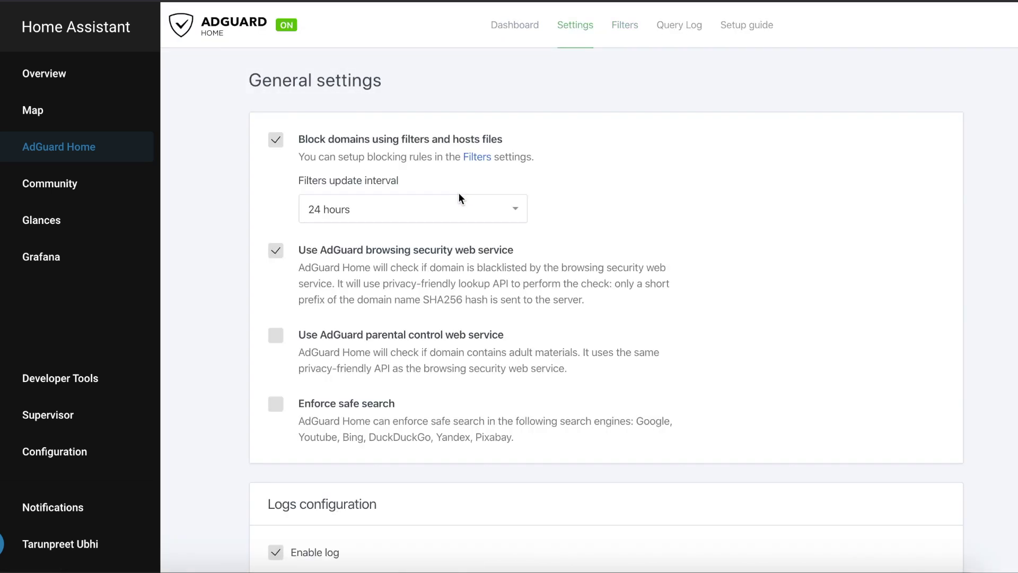
# Step: Scroll General settings down to Blocked services and switch on the Netflix toggle
pyautogui.scroll(-1, 374, 264)
pyautogui.scroll(-2, 374, 264)
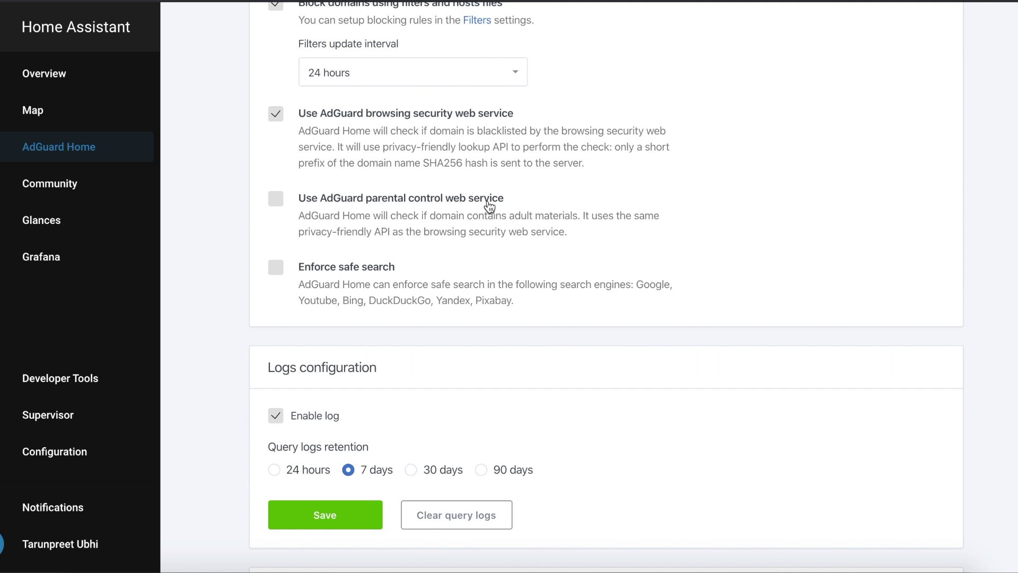
pyautogui.scroll(-2, 550, 200)
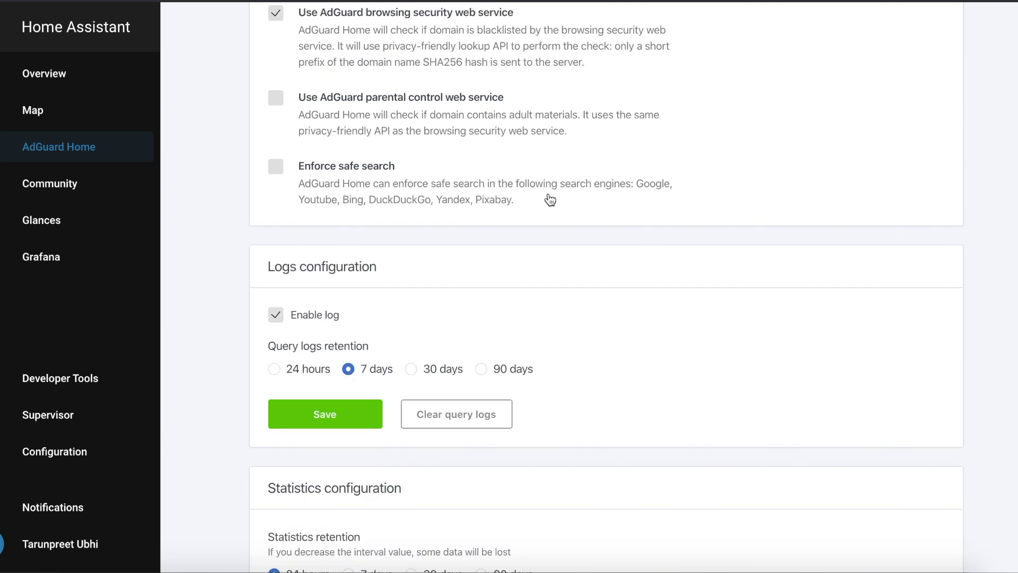
pyautogui.scroll(-3, 550, 200)
pyautogui.scroll(-1, 401, 208)
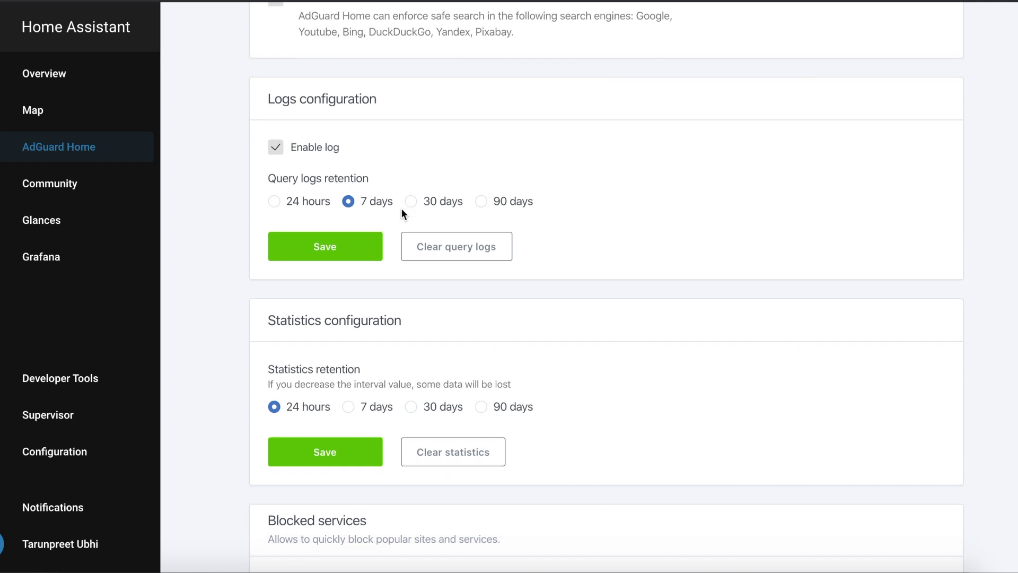
pyautogui.scroll(-2, 387, 246)
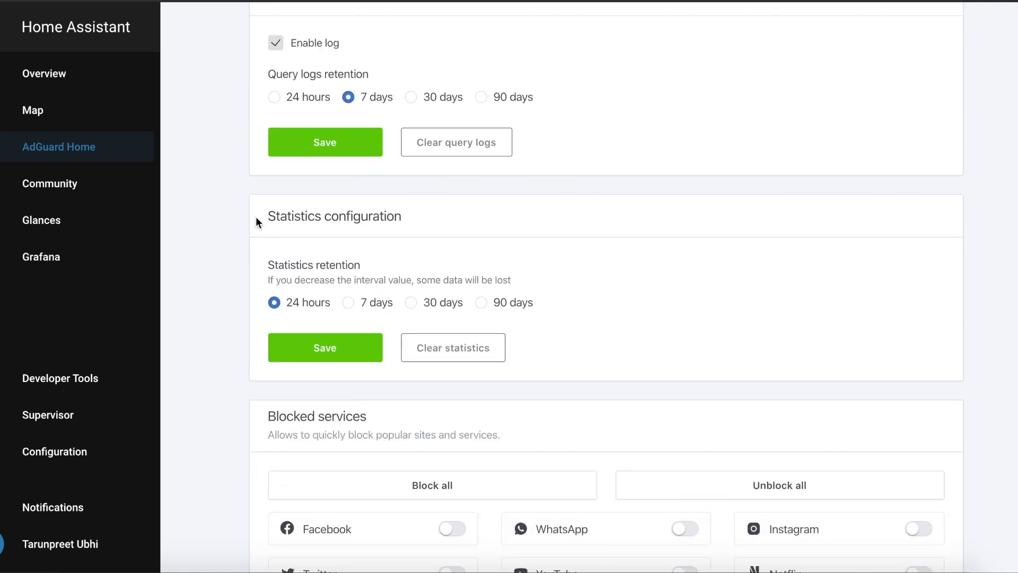
pyautogui.scroll(-6, 339, 295)
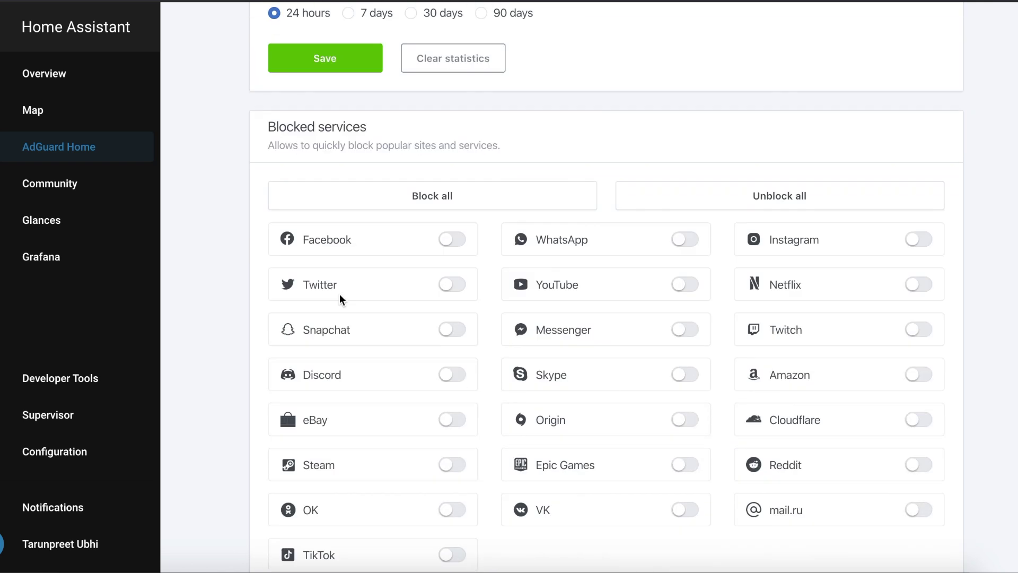
pyautogui.scroll(-1, 339, 295)
pyautogui.scroll(-1, 446, 186)
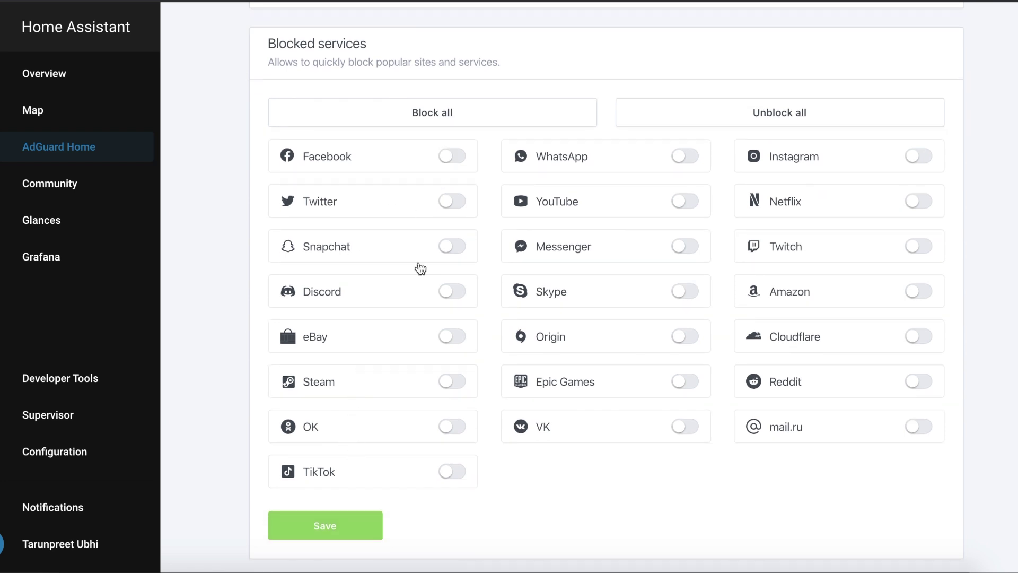
pyautogui.click(920, 201)
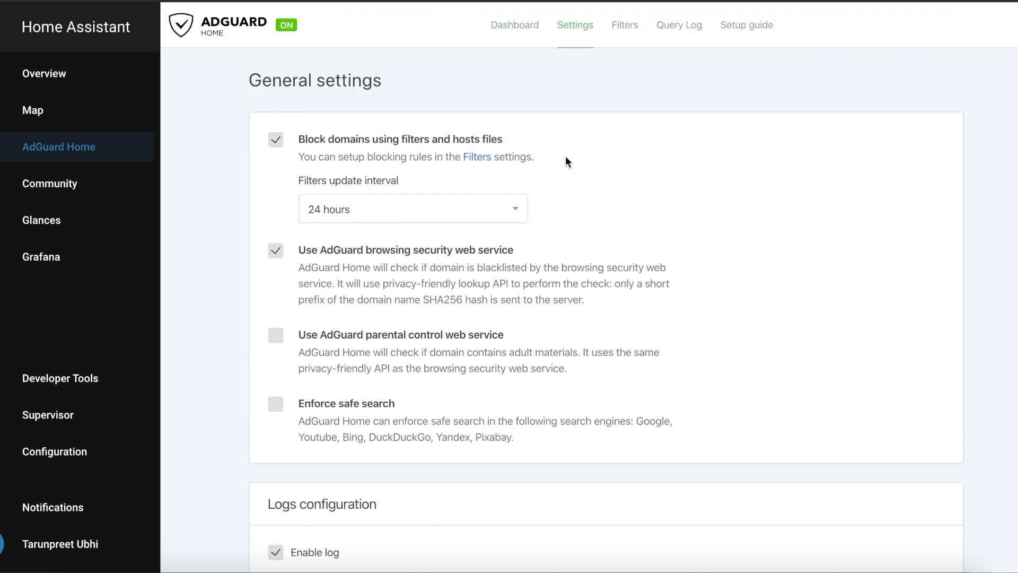
pyautogui.click(579, 29)
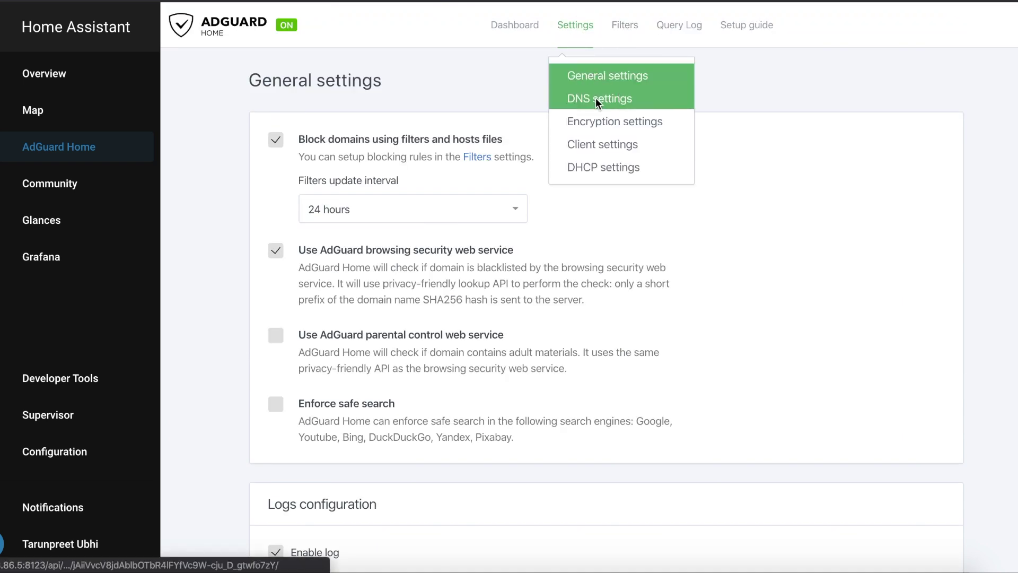
pyautogui.click(596, 98)
pyautogui.scroll(-2, 475, 202)
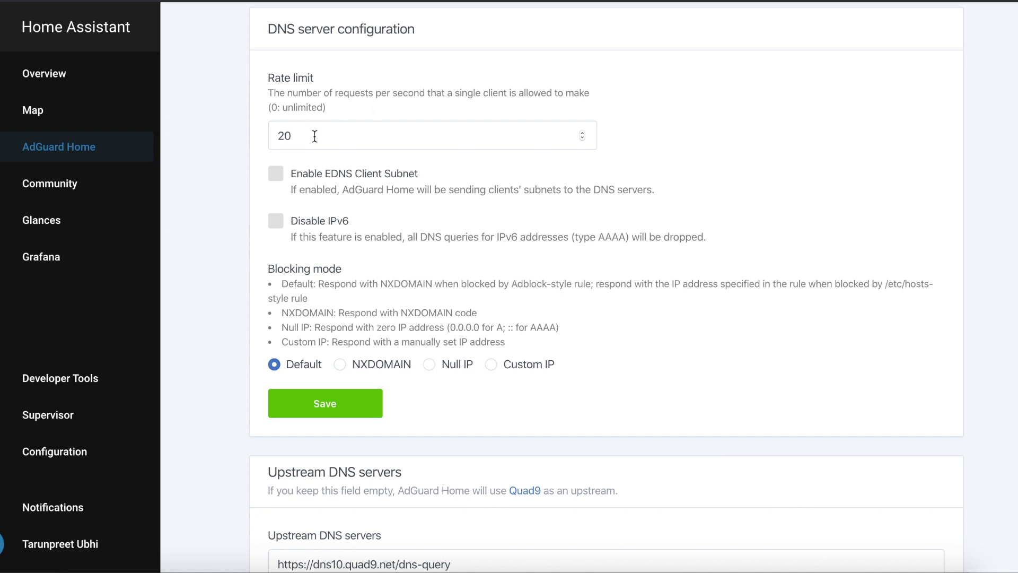
pyautogui.scroll(-7, 170, 242)
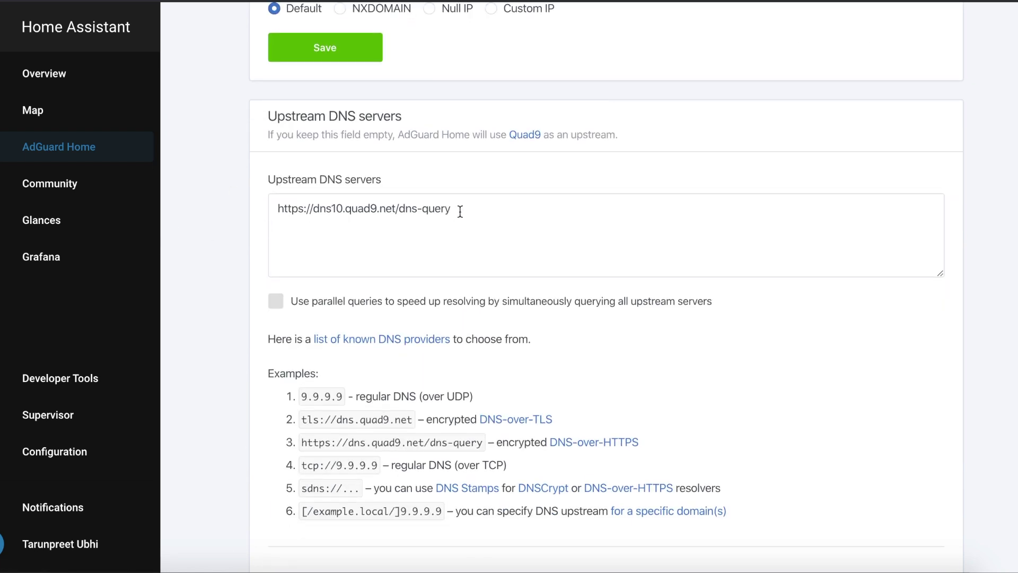
pyautogui.moveTo(281, 208); pyautogui.dragTo(477, 204)
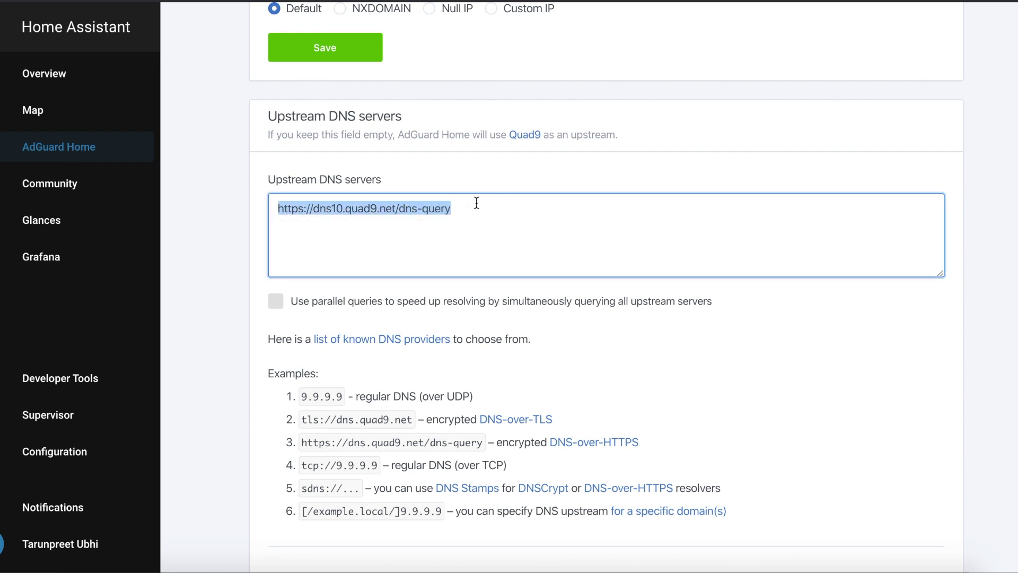
pyautogui.click(476, 203)
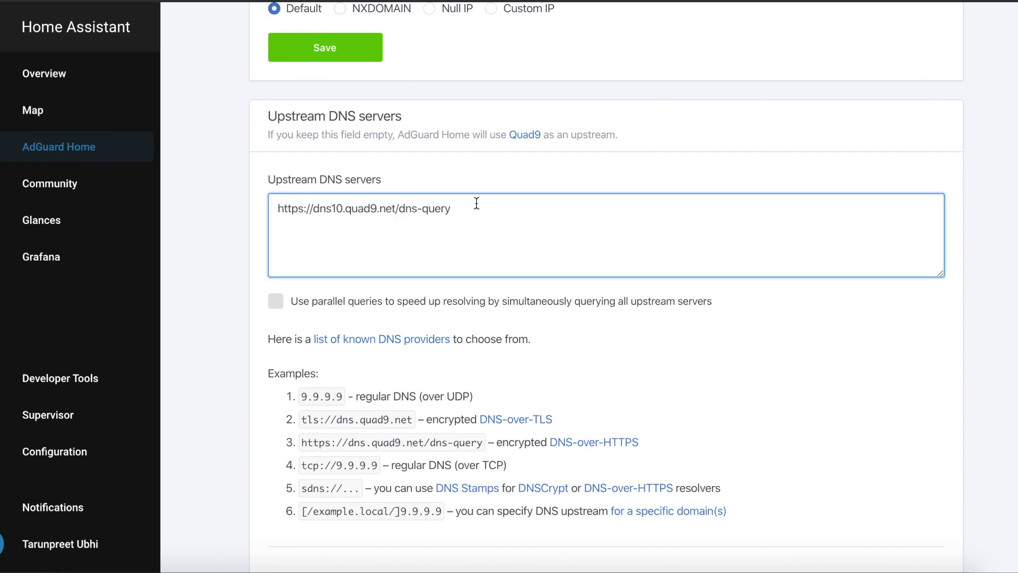
pyautogui.scroll(-3, 477, 204)
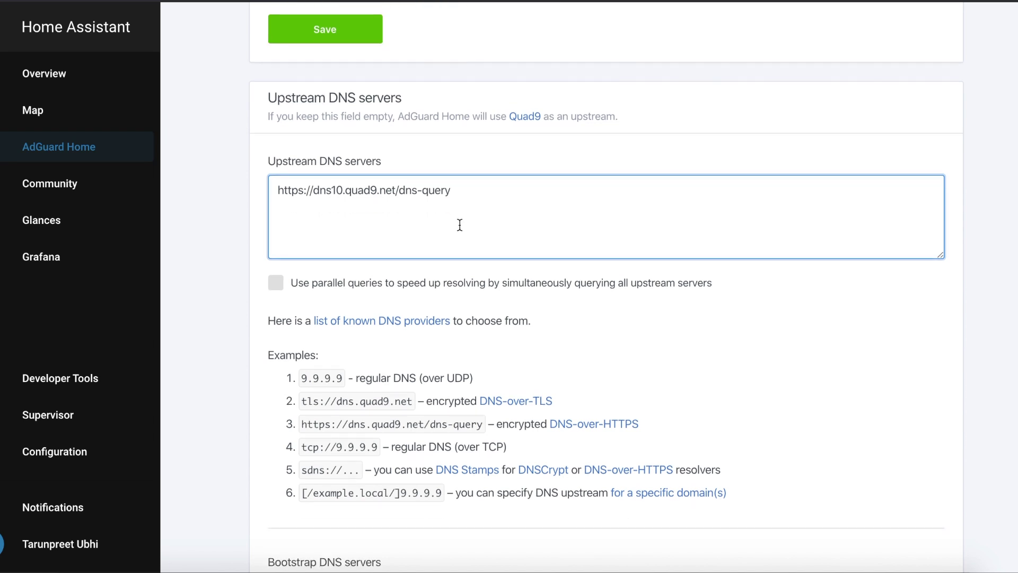
pyautogui.scroll(-10, 232, 208)
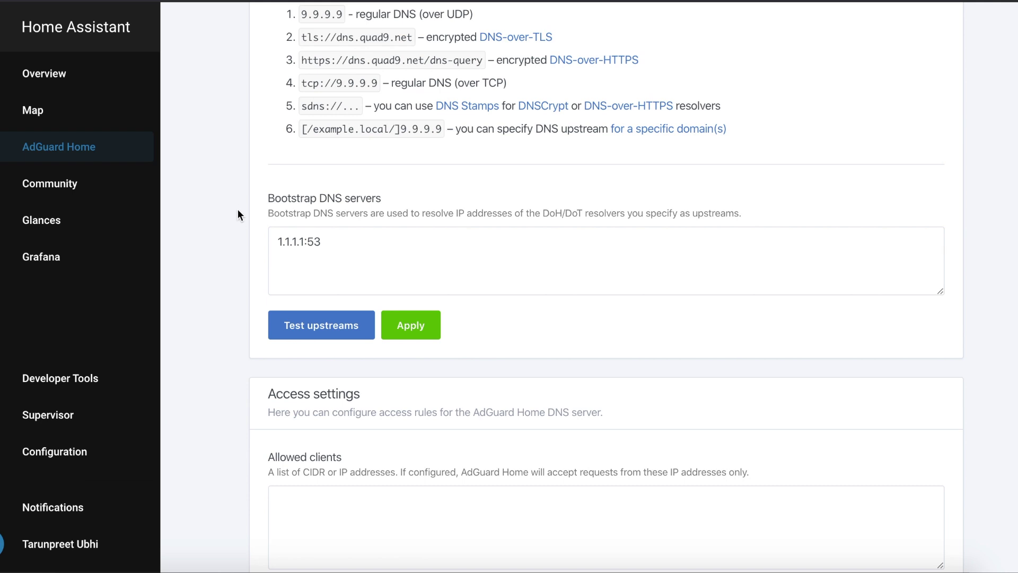
pyautogui.scroll(-10, 238, 212)
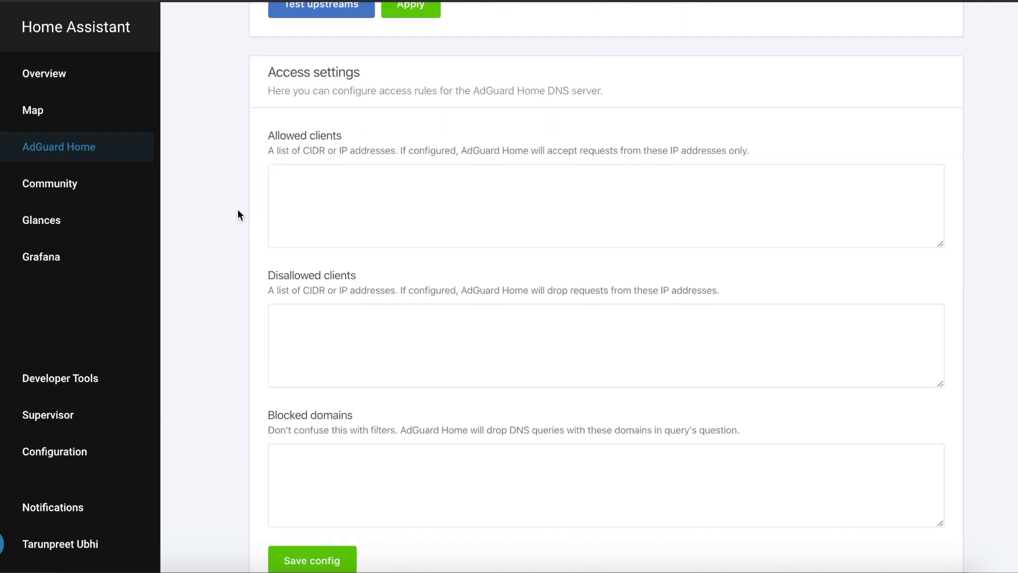
pyautogui.scroll(-1, 238, 215)
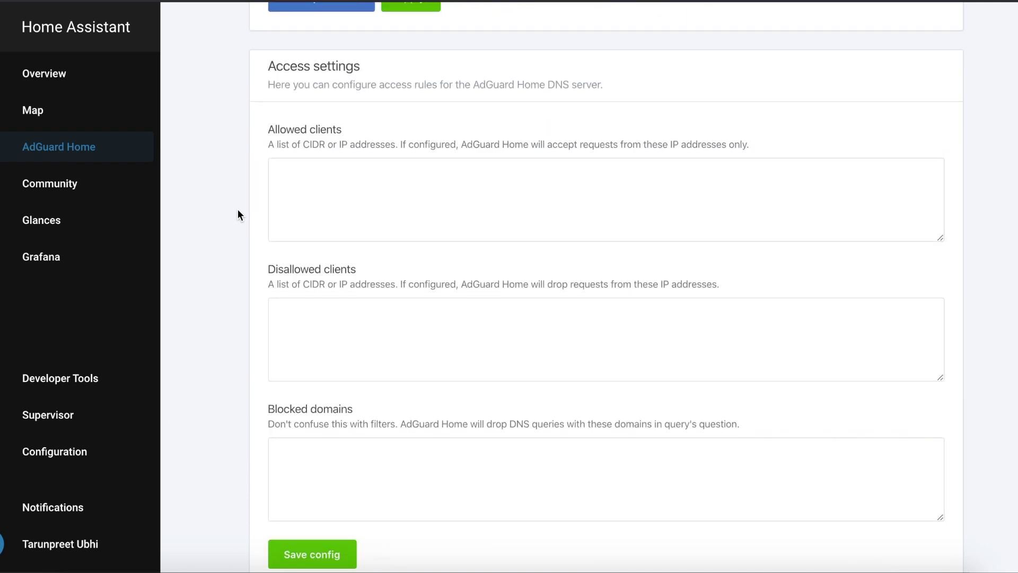
pyautogui.click(419, 181)
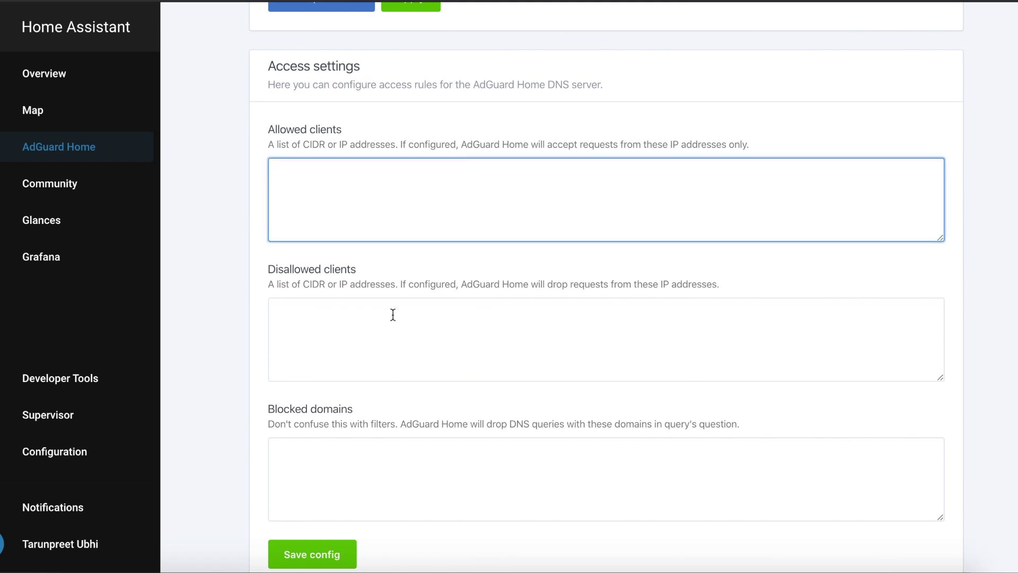
pyautogui.click(359, 312)
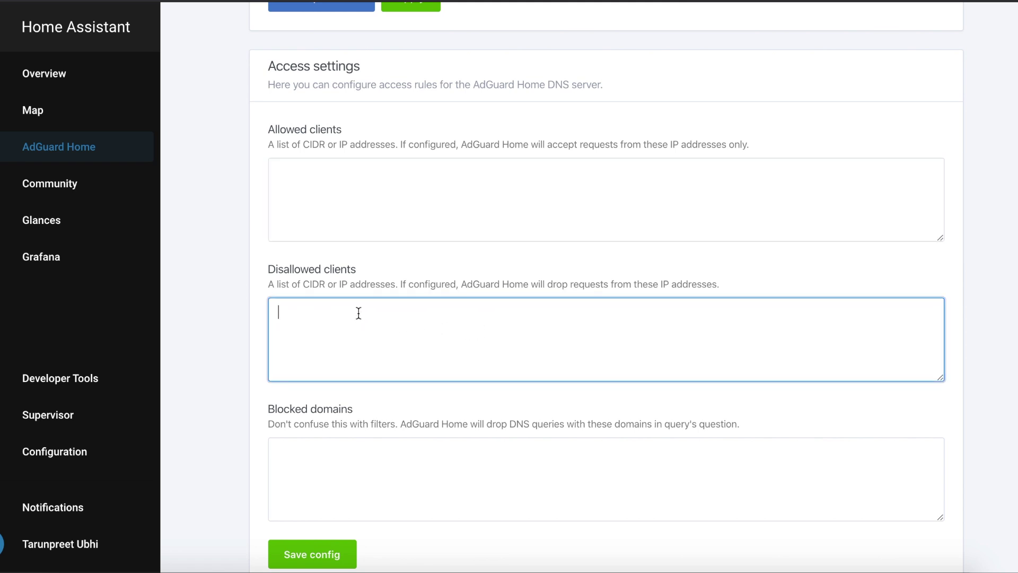
pyautogui.click(404, 461)
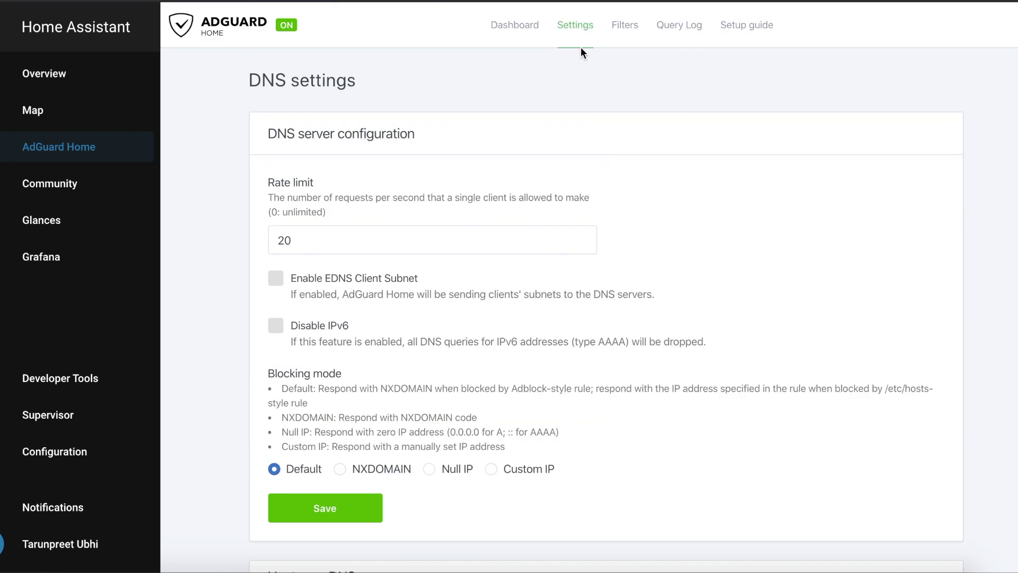
pyautogui.moveTo(581, 35)
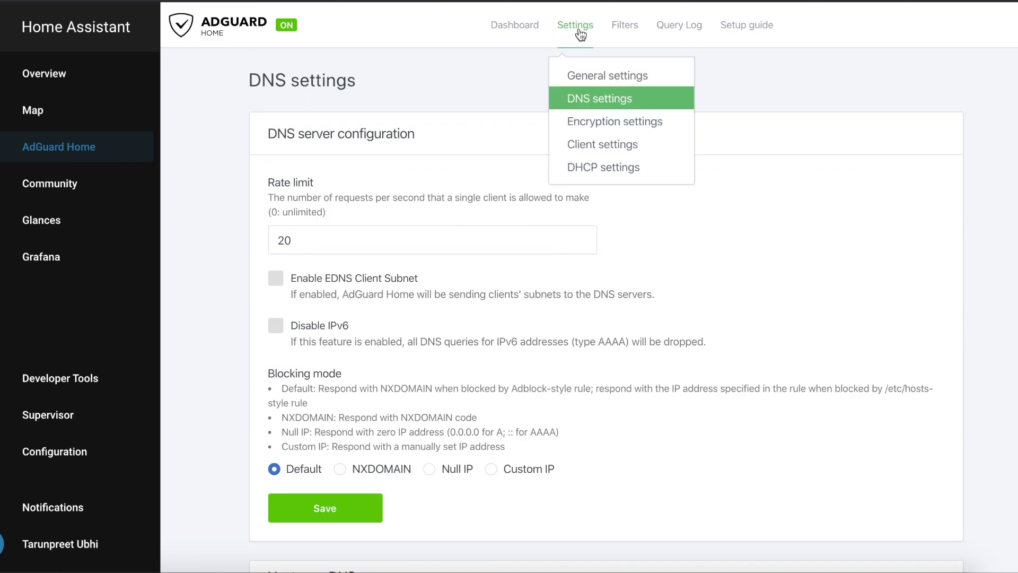
pyautogui.click(598, 123)
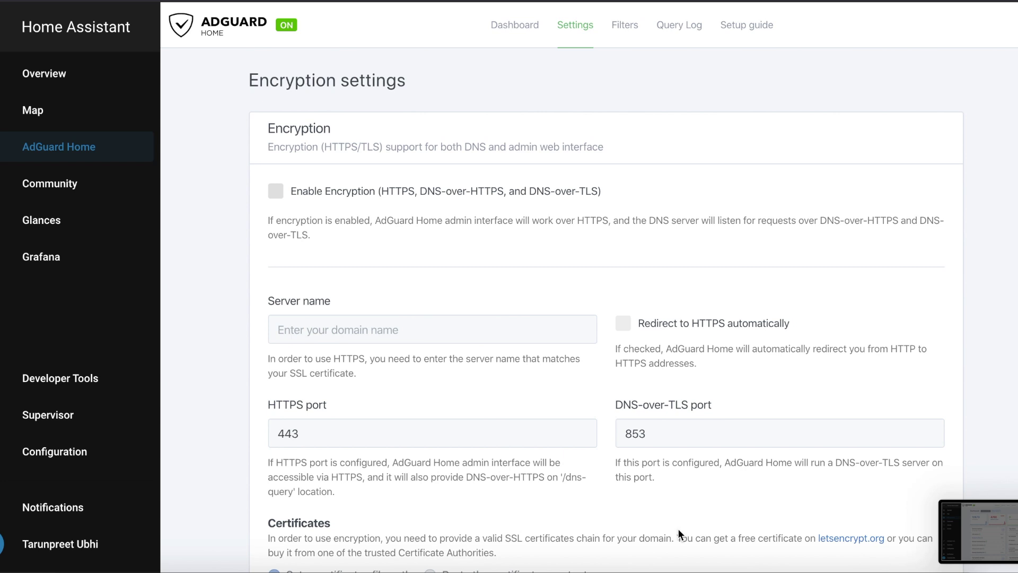
# Step: Look over the Encryption settings page, then move to Client settings
pyautogui.scroll(-6, 561, 326)
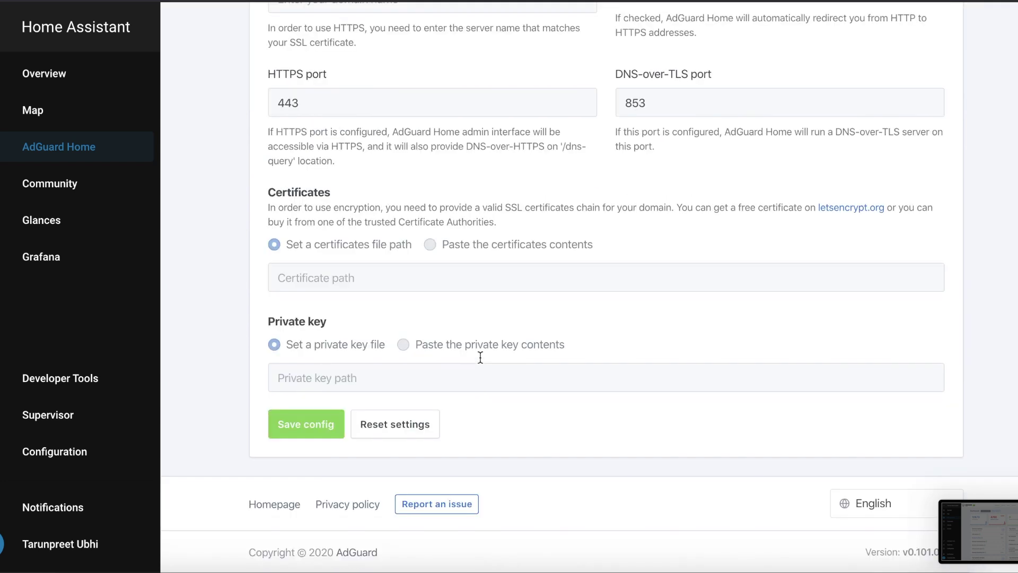
pyautogui.scroll(6, 489, 364)
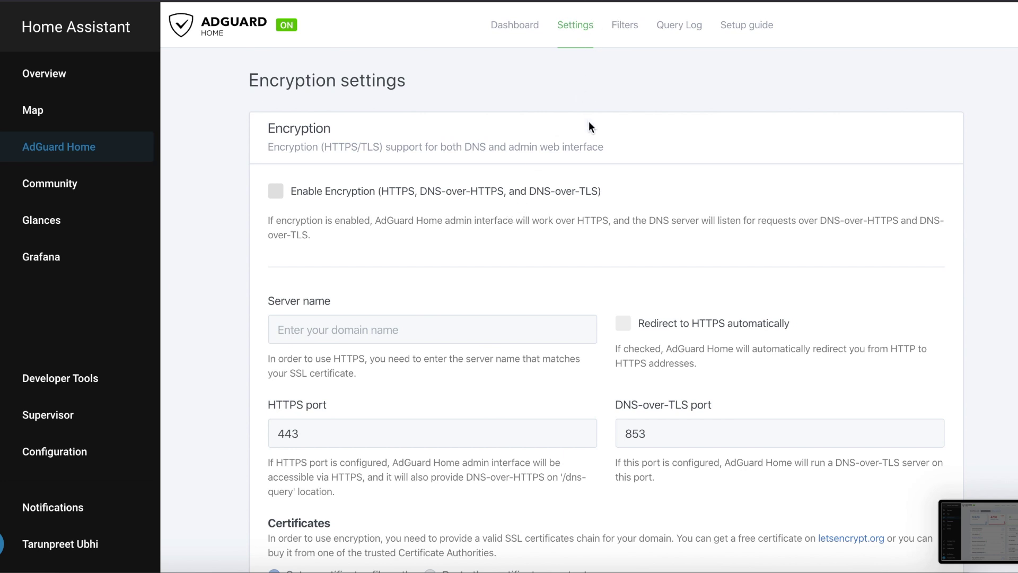
pyautogui.click(579, 26)
pyautogui.click(602, 141)
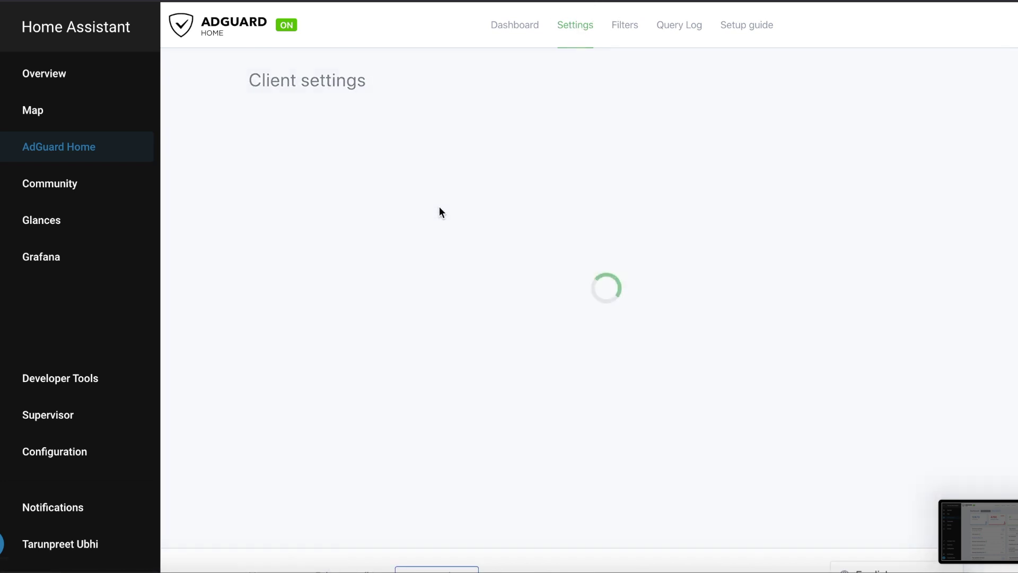
pyautogui.scroll(-5, 229, 281)
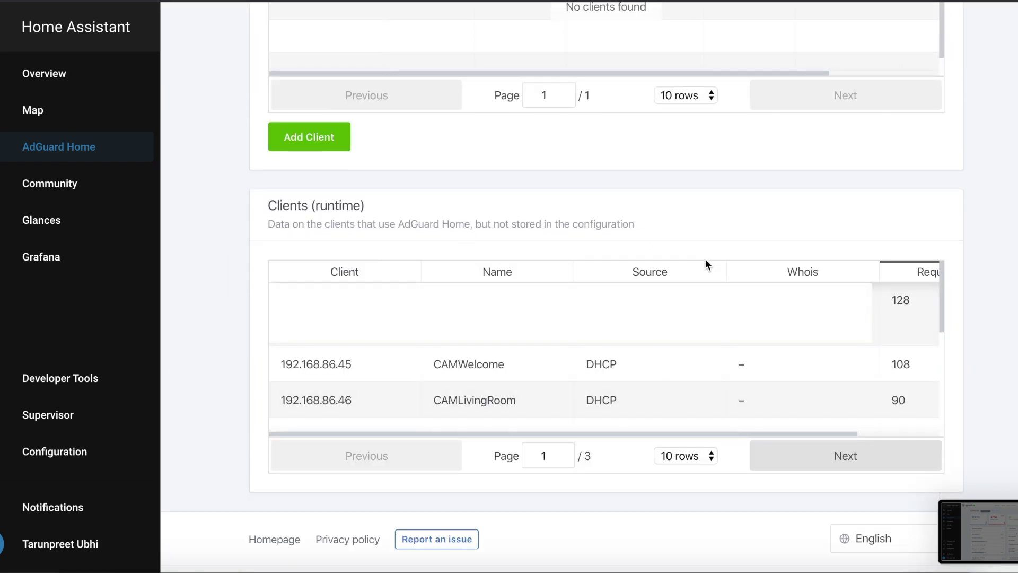
# Step: Page through the three pages of runtime clients and return to the first
pyautogui.click(904, 457)
pyautogui.click(875, 456)
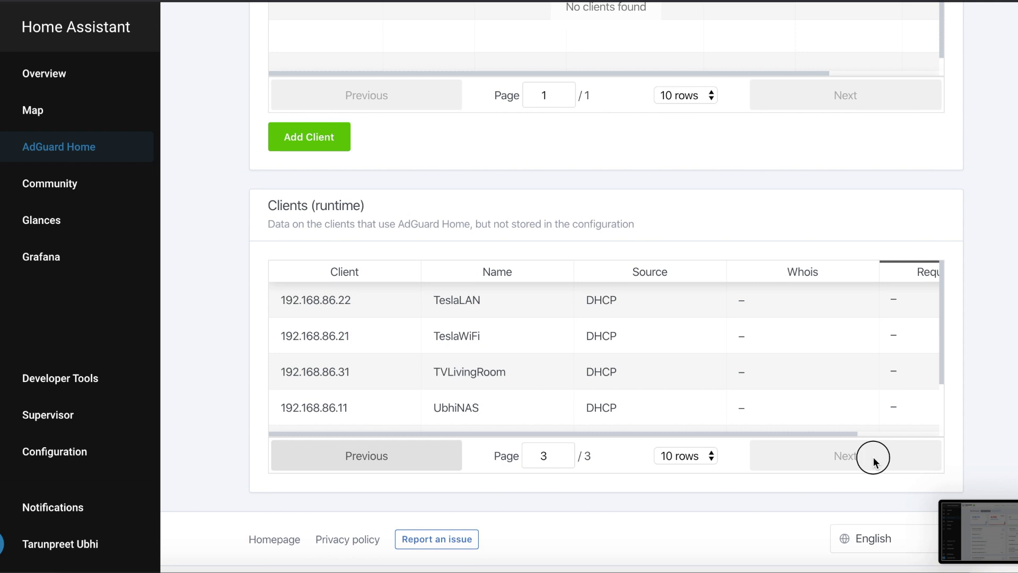
pyautogui.click(391, 461)
pyautogui.click(391, 462)
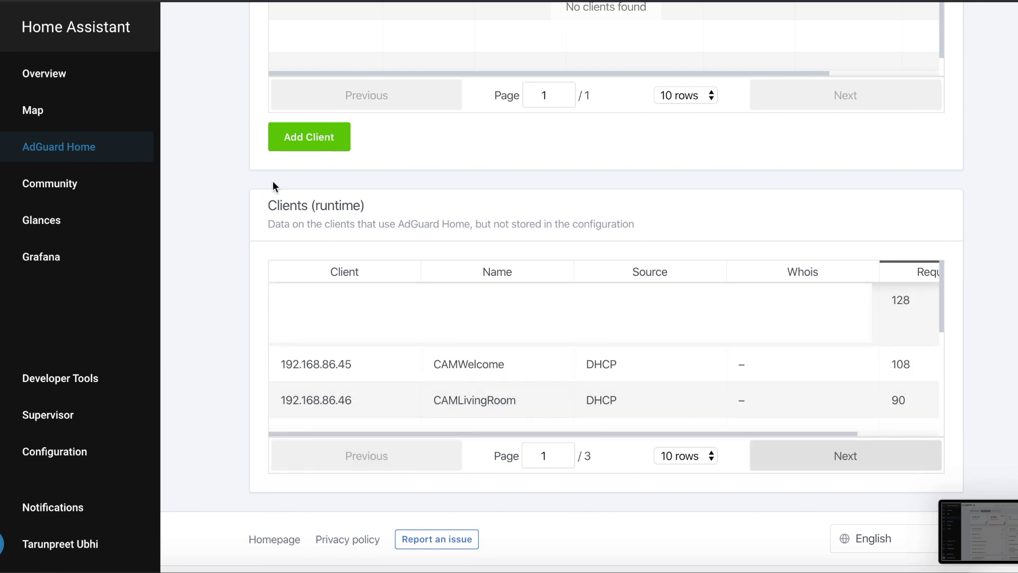
pyautogui.scroll(5, 230, 276)
# Step: Open DHCP settings, scroll to the DHCP static leases heading, and return to the top
pyautogui.moveTo(576, 25)
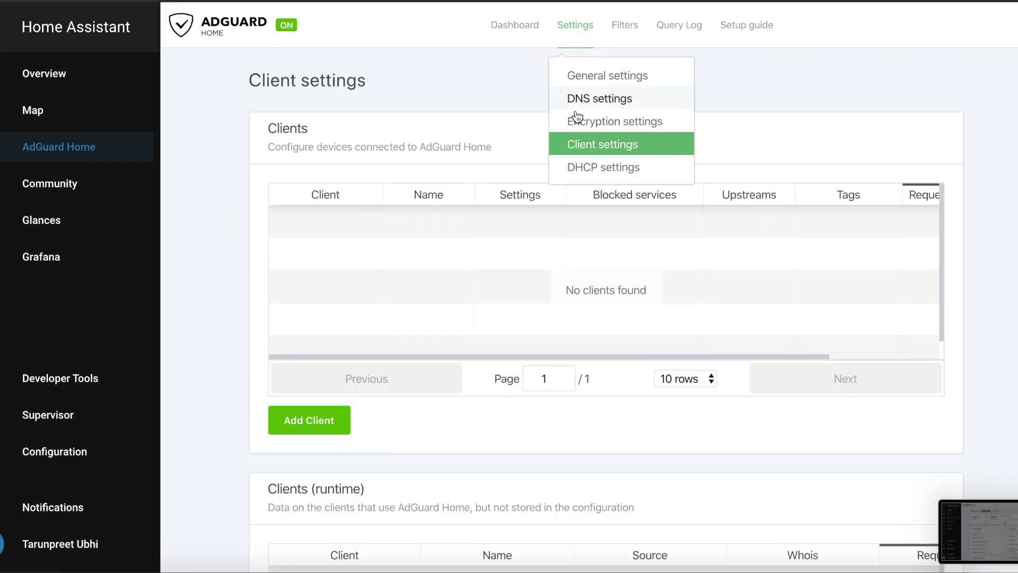
pyautogui.click(588, 168)
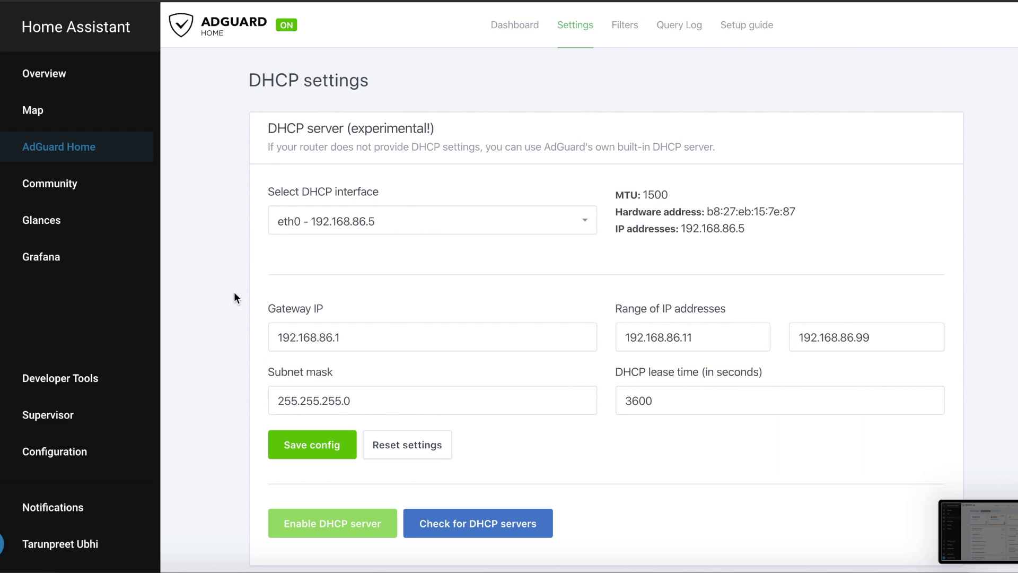
pyautogui.scroll(-9, 234, 292)
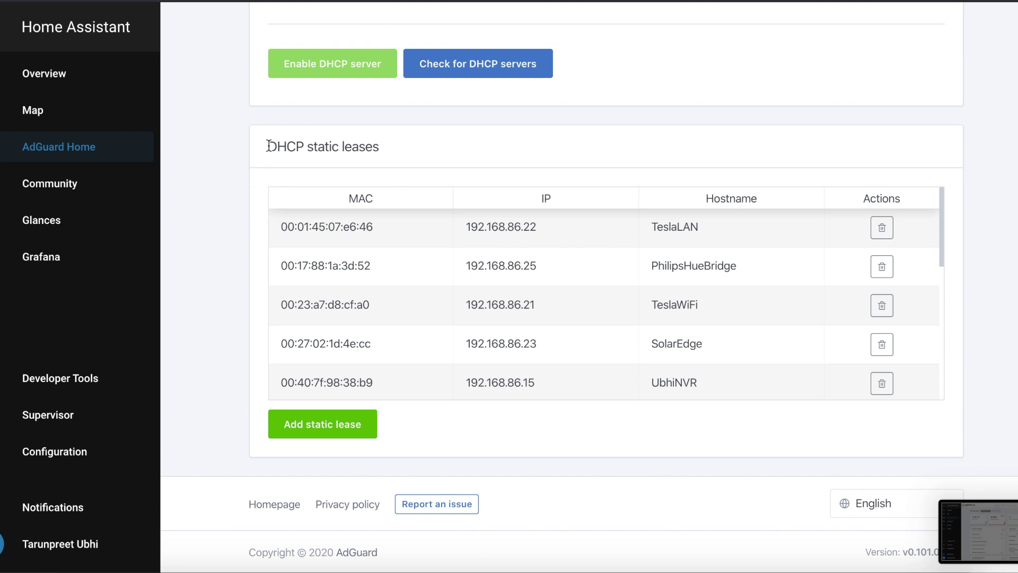
pyautogui.moveTo(260, 146); pyautogui.dragTo(400, 155)
pyautogui.click(400, 155)
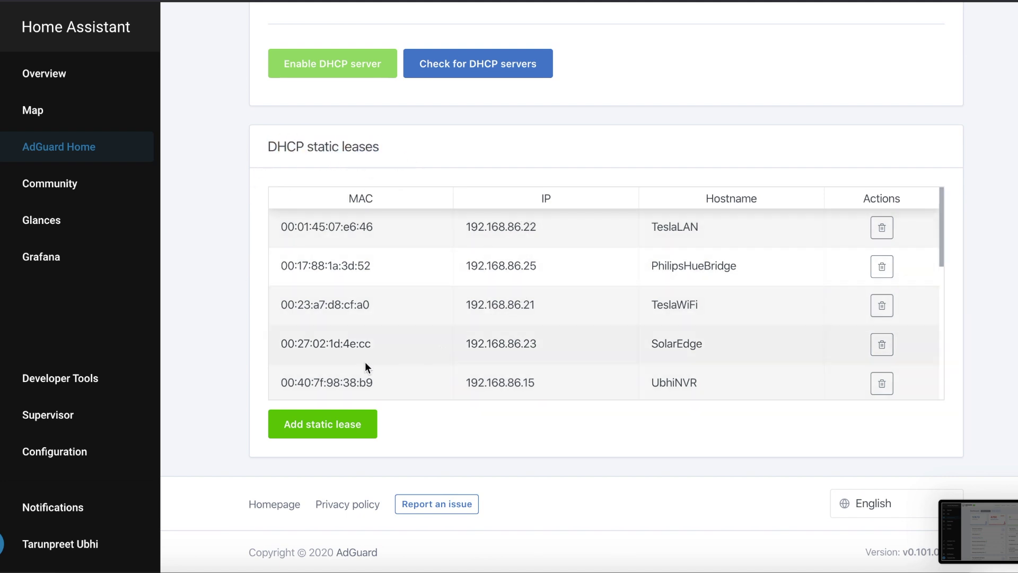
pyautogui.scroll(9, 208, 355)
# Step: Open the Query Log and scroll through the recent DNS lookups
pyautogui.click(671, 28)
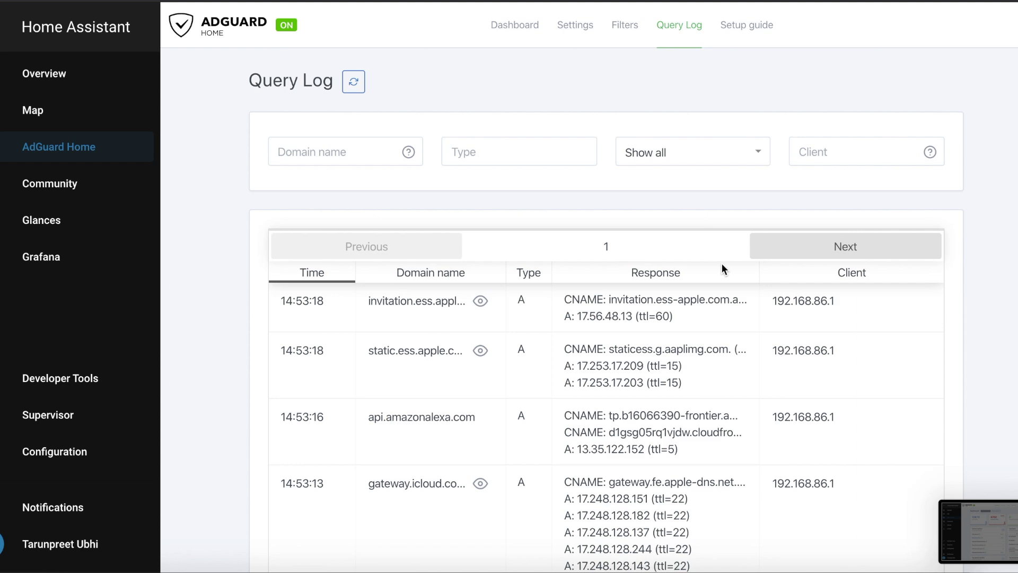
pyautogui.scroll(-20, 744, 371)
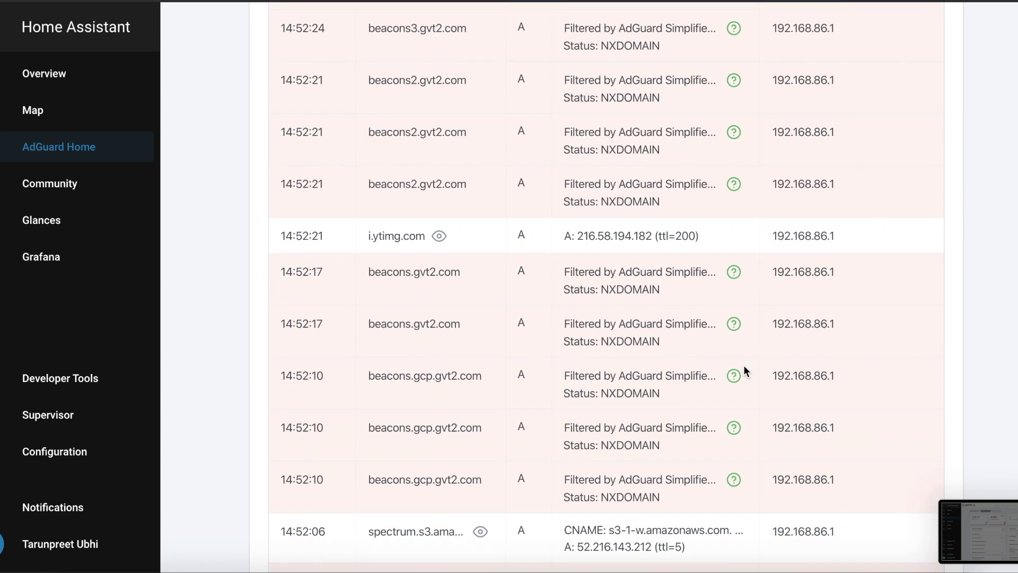
pyautogui.scroll(8, 744, 370)
pyautogui.scroll(12, 744, 371)
# Step: In the Setup guide, view the Windows, macOS, Android and iOS instructions, ending on DNS Privacy
pyautogui.click(762, 36)
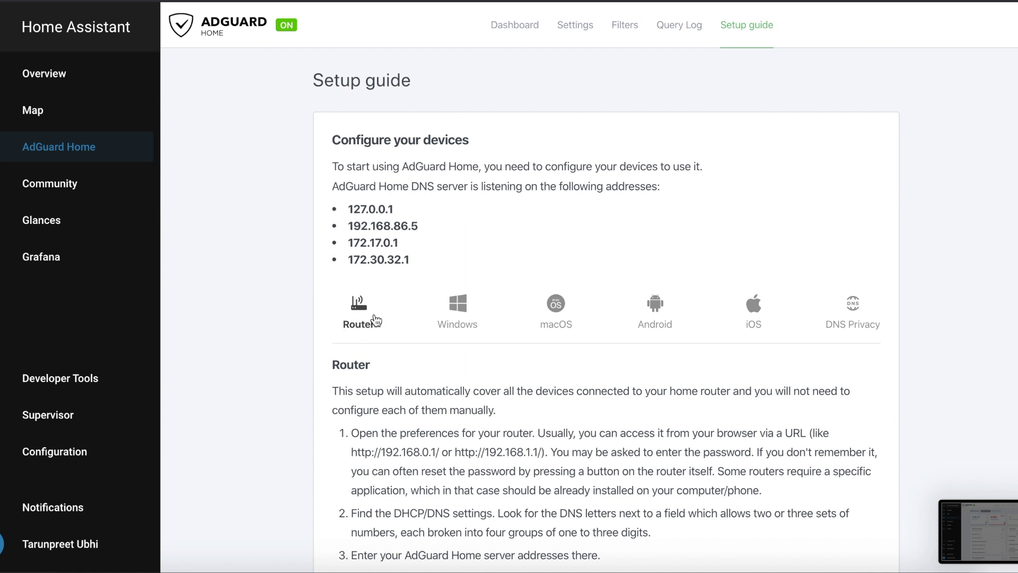
pyautogui.click(454, 319)
pyautogui.click(556, 318)
pyautogui.click(660, 317)
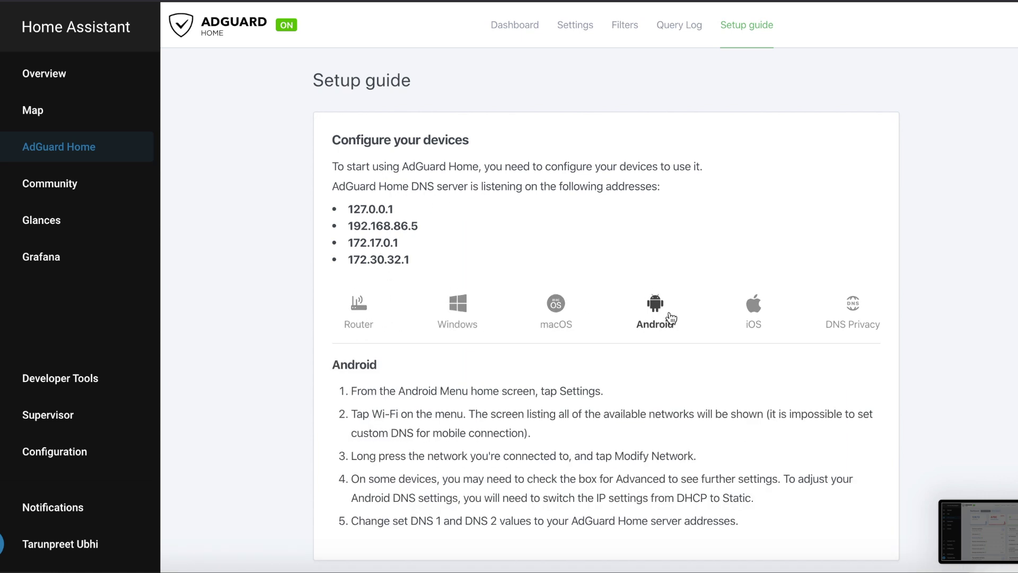
pyautogui.click(752, 308)
pyautogui.click(658, 305)
pyautogui.click(556, 305)
pyautogui.click(850, 305)
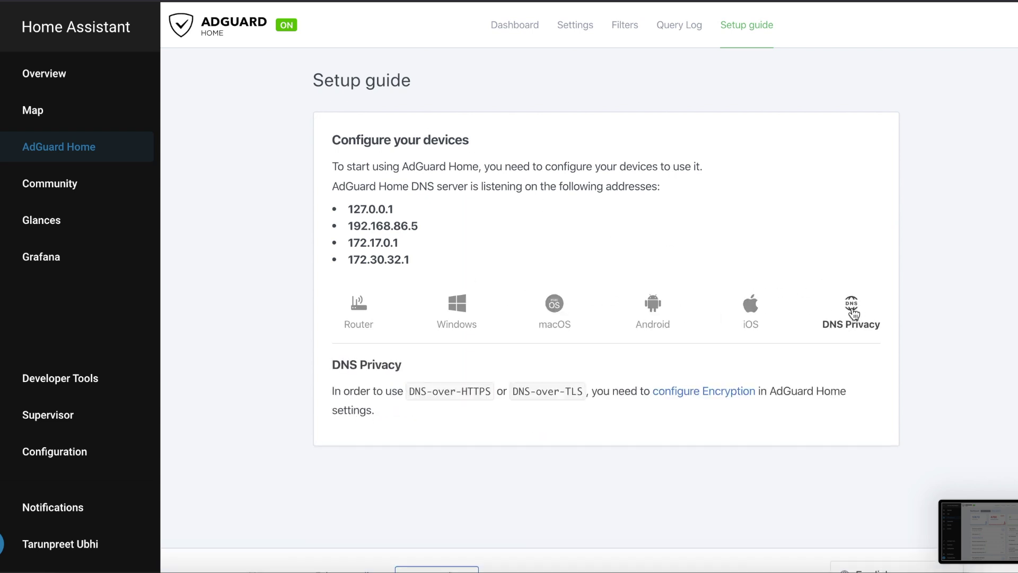
pyautogui.scroll(-3, 610, 345)
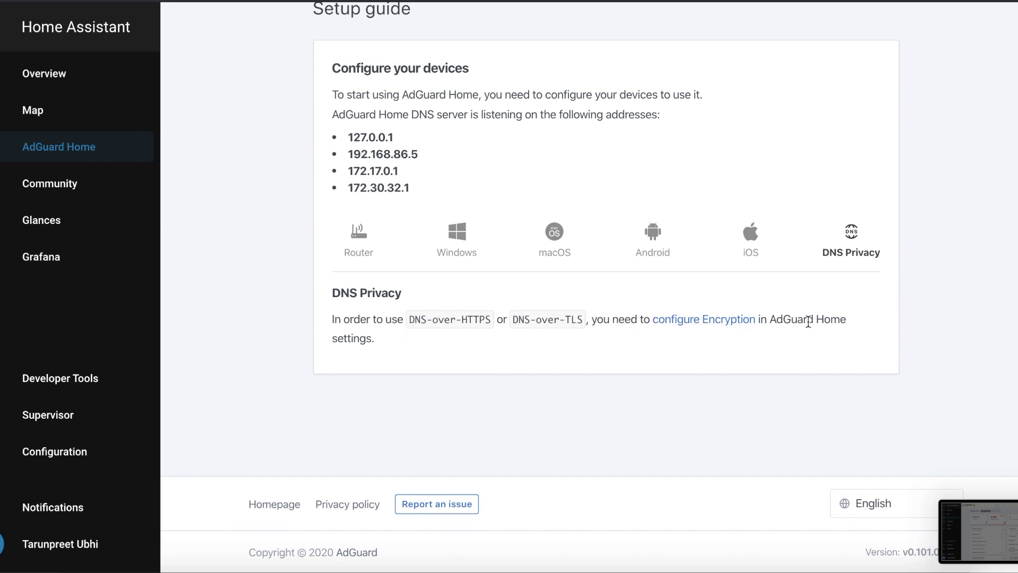
pyautogui.scroll(3, 525, 345)
pyautogui.click(704, 391)
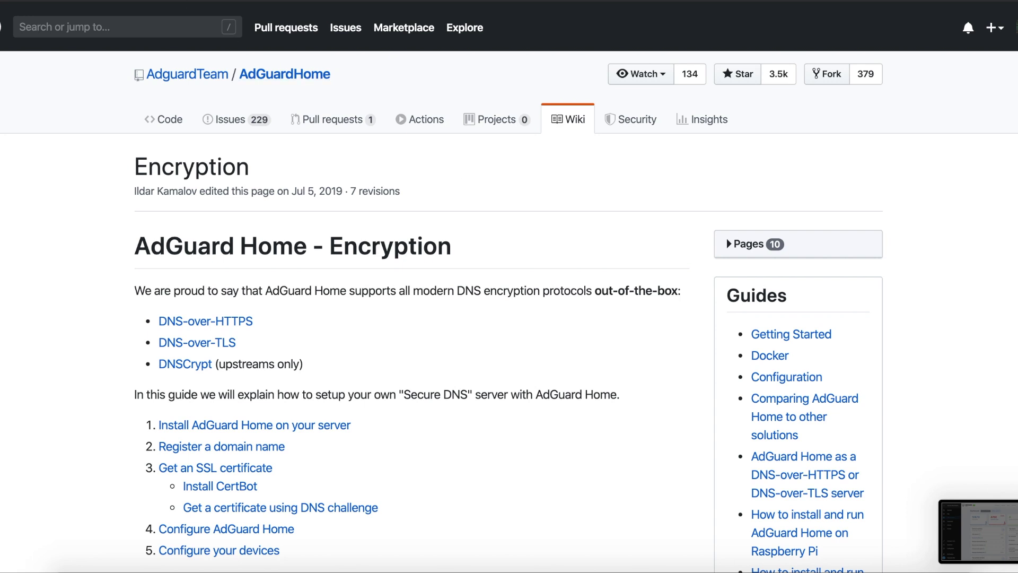
pyautogui.press('super+w')
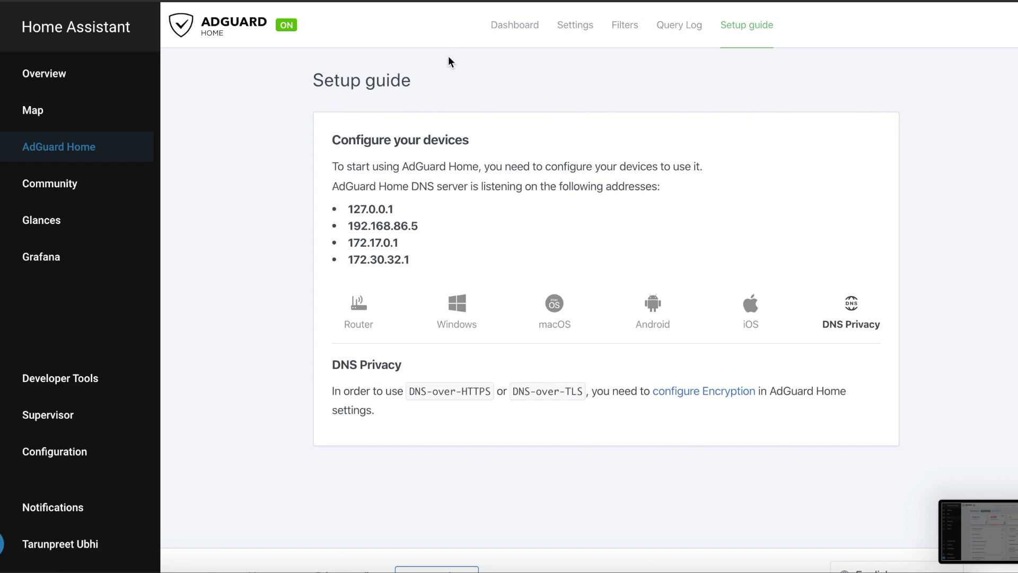
# Step: Return to the Dashboard, now showing 11266 DNS queries and 4908 blocked
pyautogui.click(505, 26)
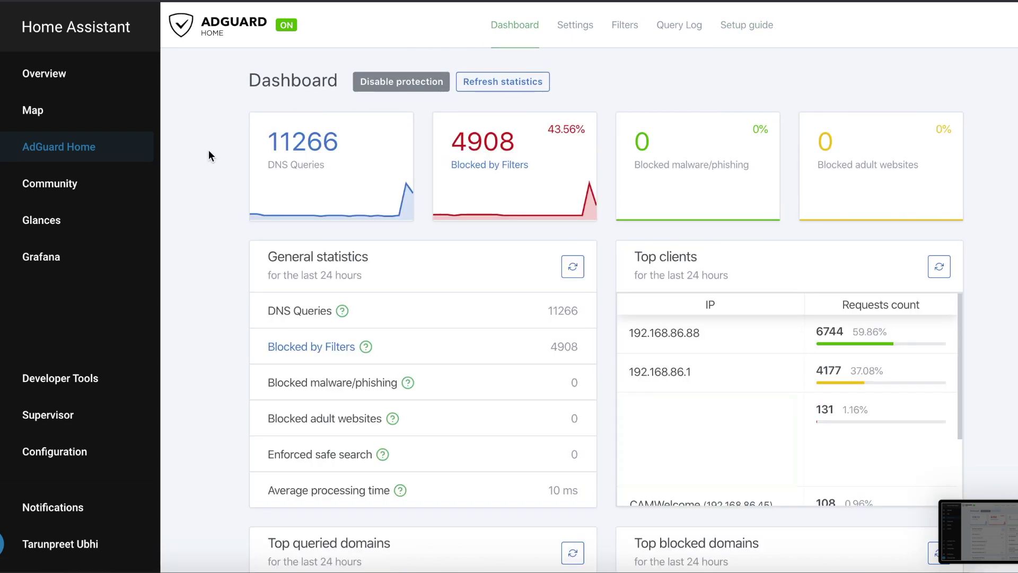